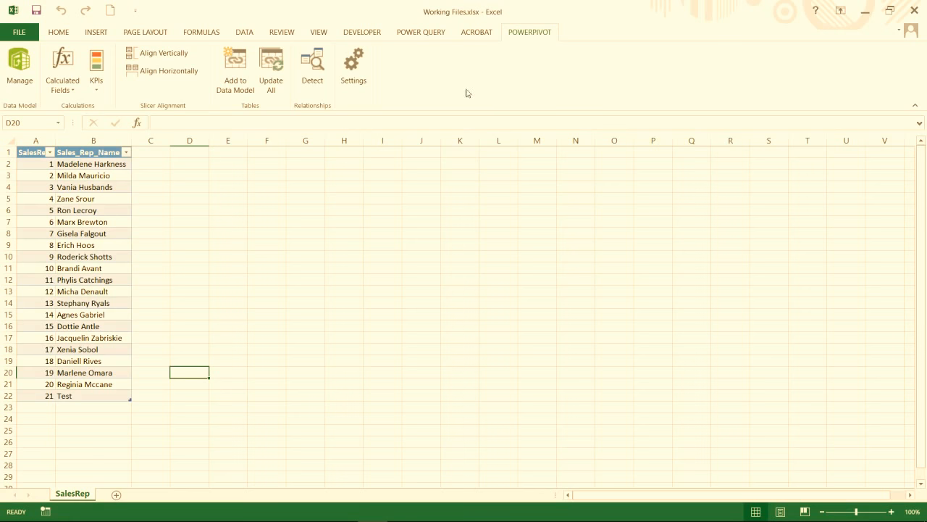
# Review the available COM add-ins in the program options and accept the list with Microsoft Office PowerPivot for Excel 2013 enabled
pyautogui.click(21, 33)
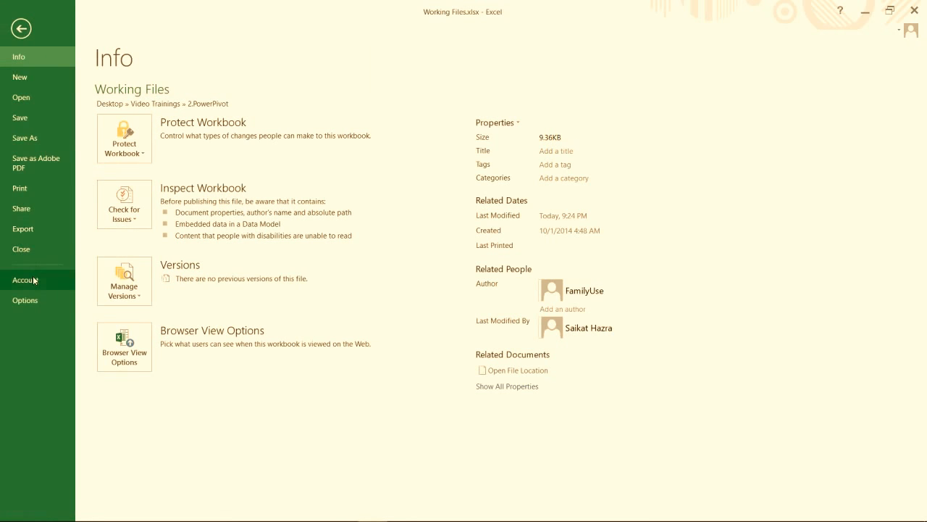
pyautogui.click(28, 301)
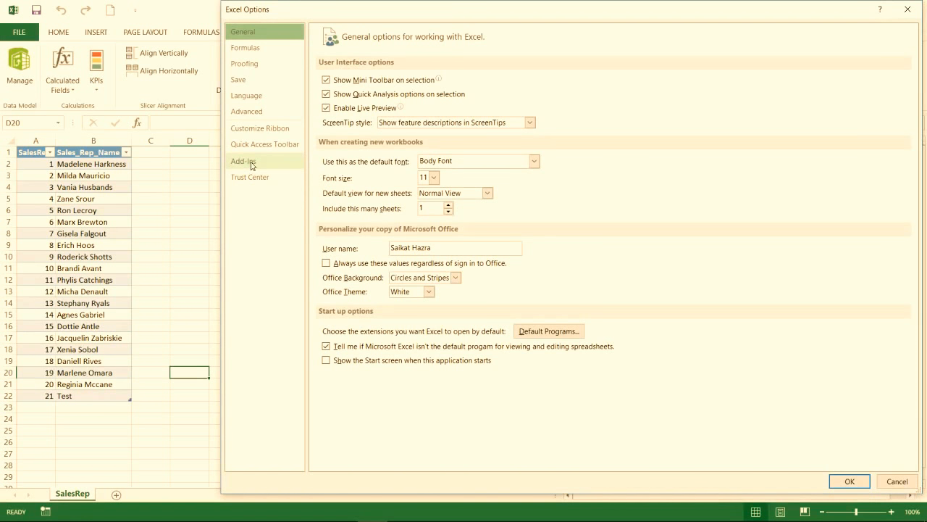
pyautogui.click(252, 166)
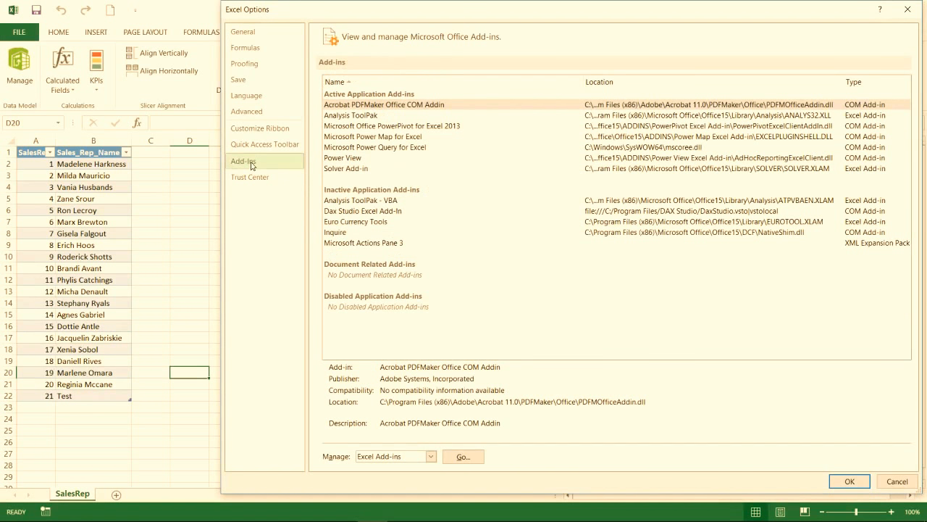
pyautogui.click(430, 457)
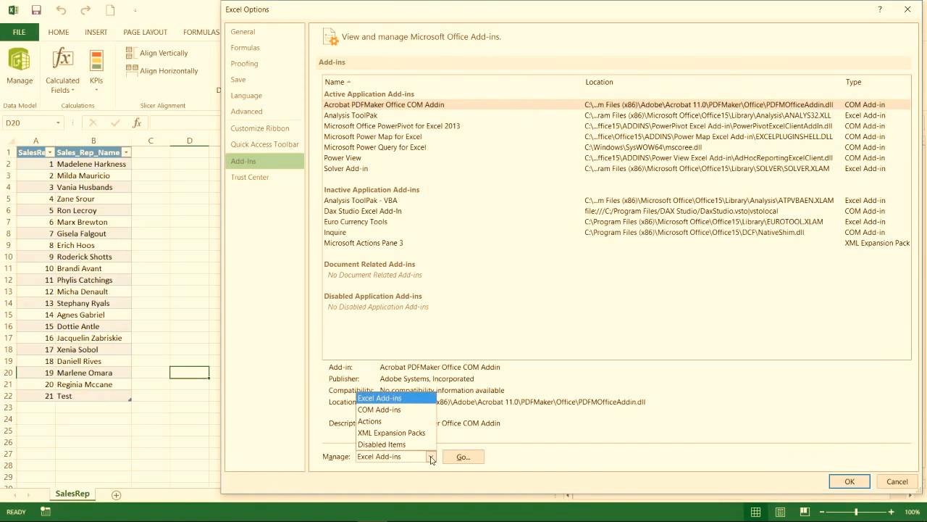
pyautogui.click(422, 410)
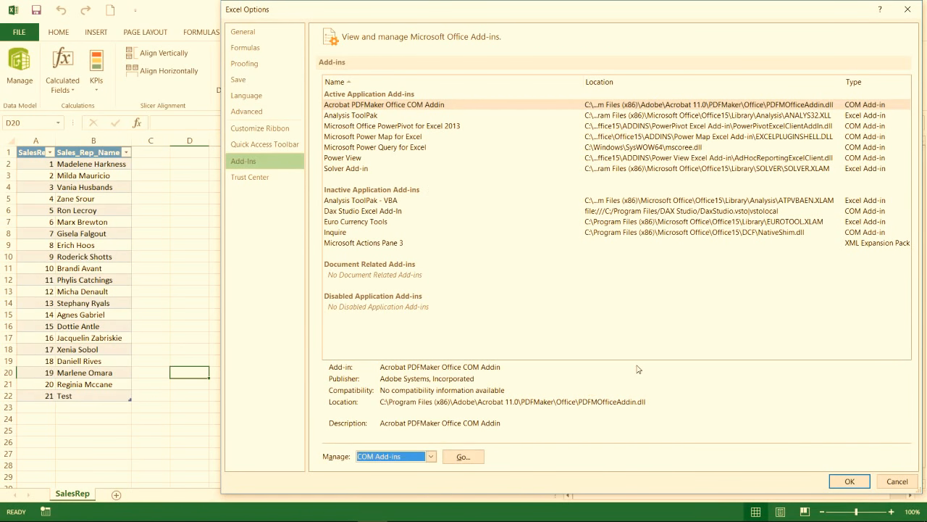
pyautogui.click(464, 457)
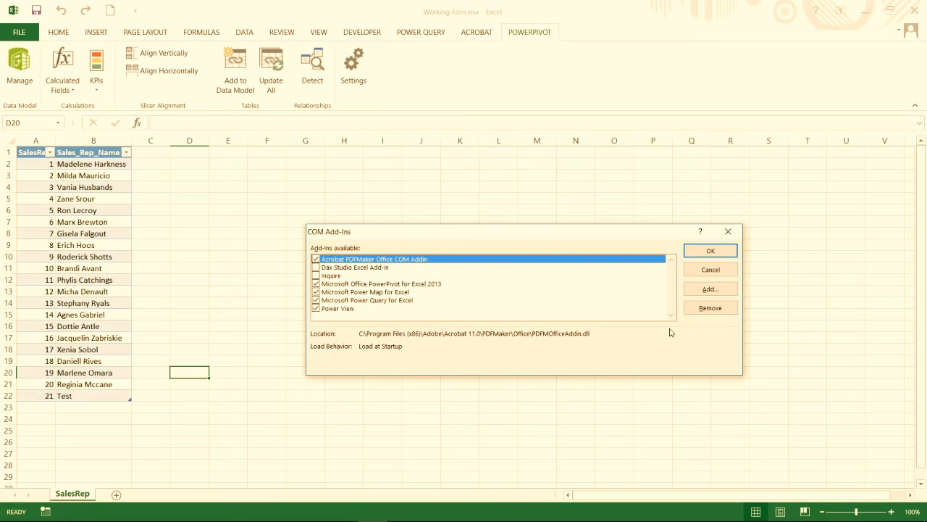
pyautogui.click(711, 251)
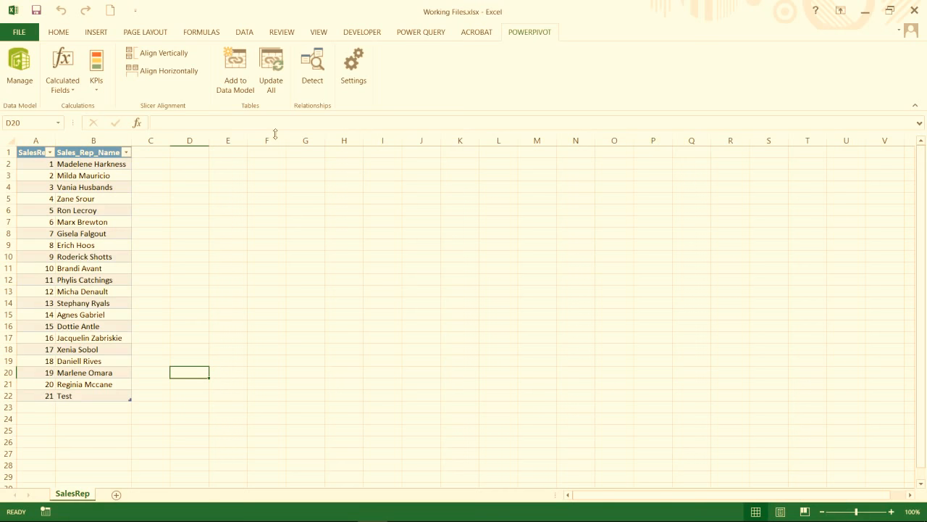
# Open the PowerPivot data model window to view it, and return to the workbook
pyautogui.click(25, 83)
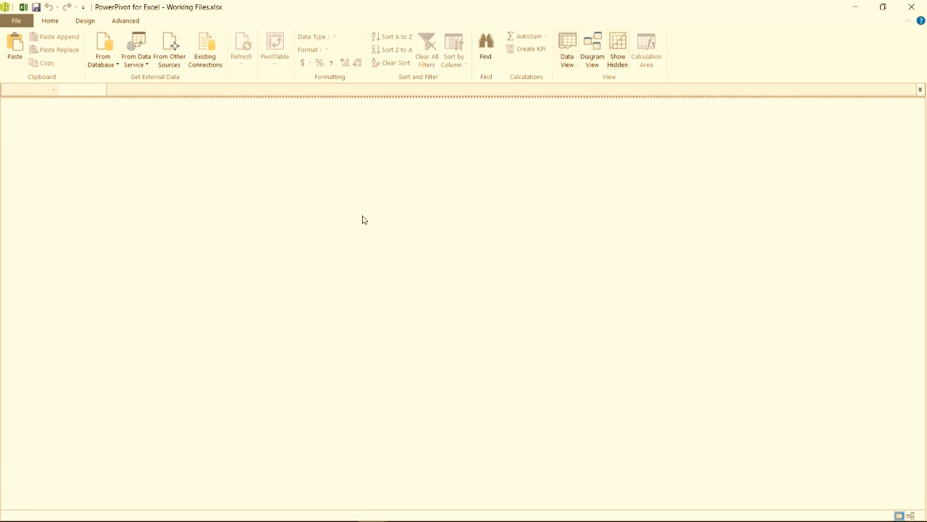
pyautogui.click(23, 8)
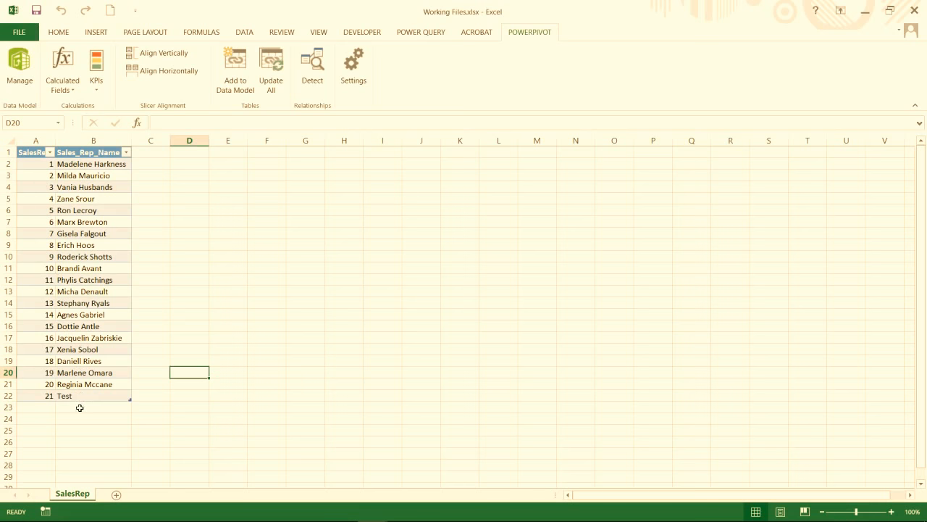
# Delete the Test record in row 22 of the SalesRep sheet
pyautogui.click(51, 395)
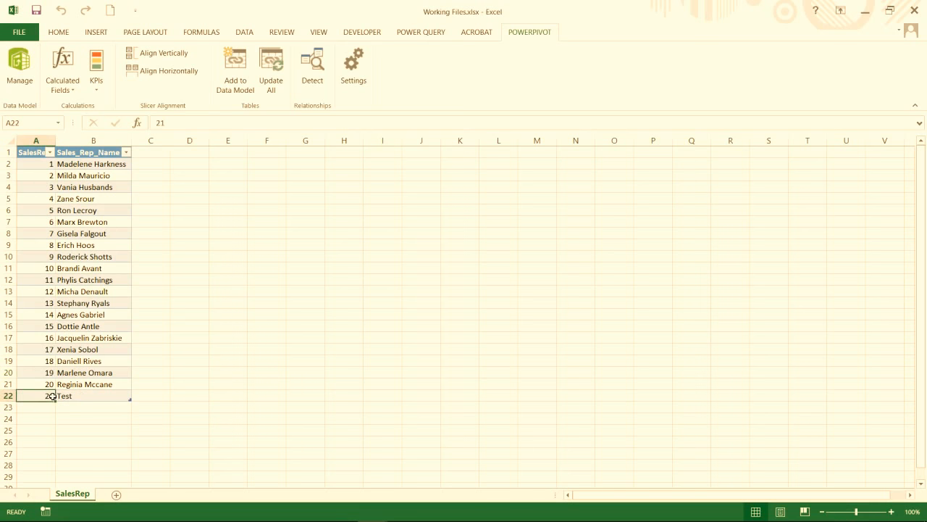
pyautogui.click(6, 396)
pyautogui.rightClick(6, 396)
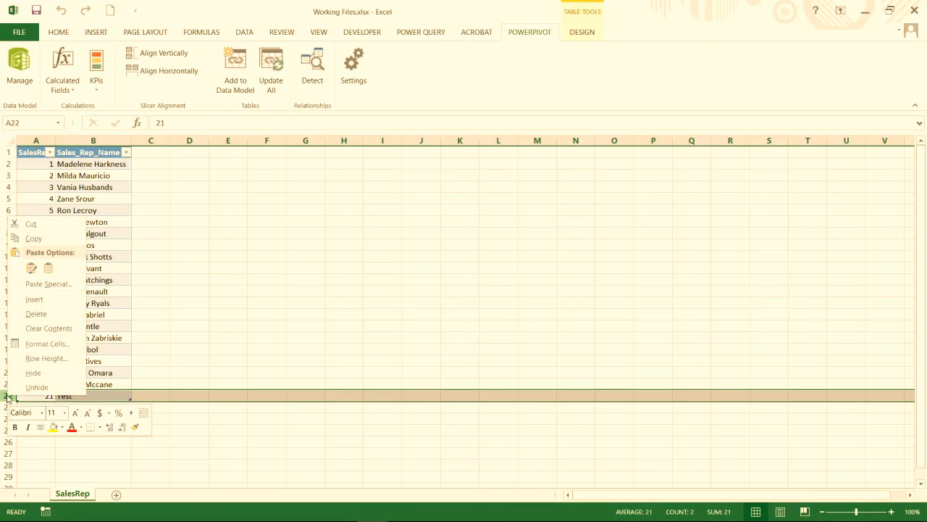
pyautogui.click(63, 314)
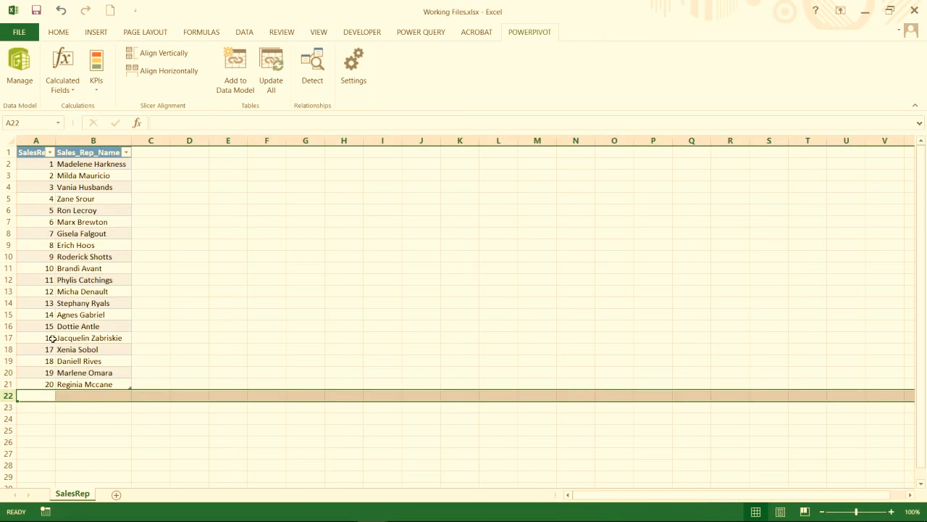
# Add the sales rep table with the SalesRep_ID and Sales_Rep_Name columns to the PowerPivot data model
pyautogui.click(50, 339)
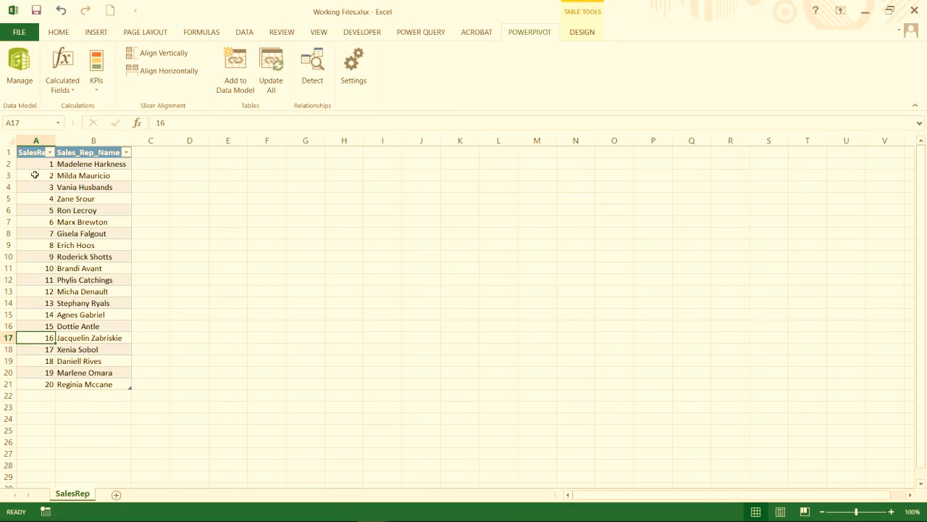
pyautogui.click(41, 152)
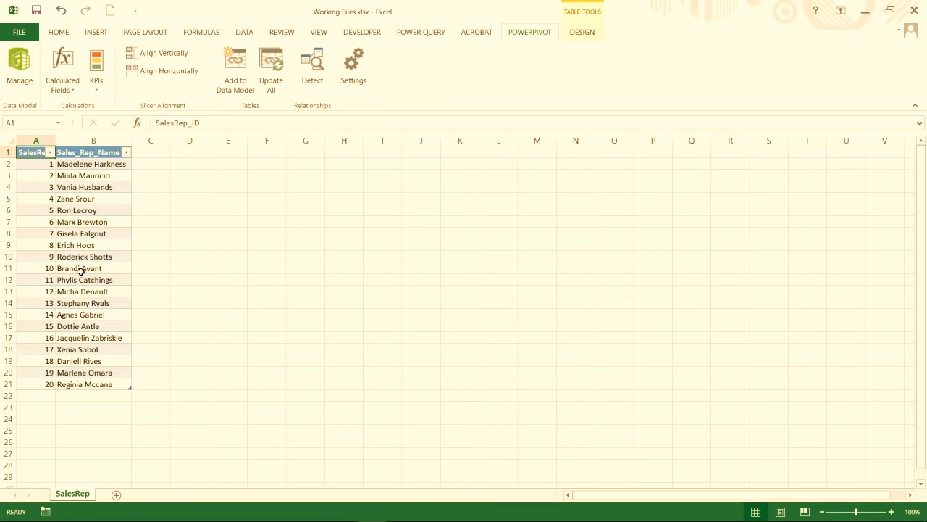
pyautogui.click(75, 230)
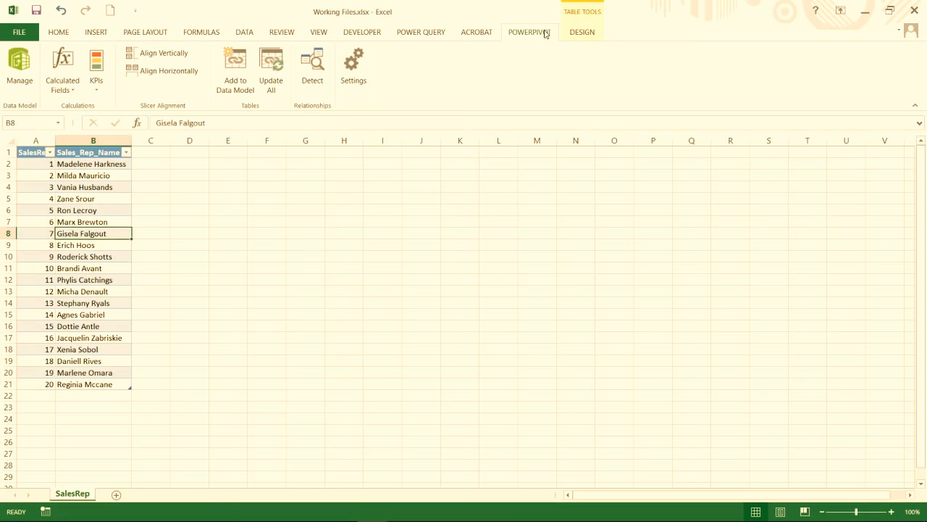
pyautogui.click(238, 76)
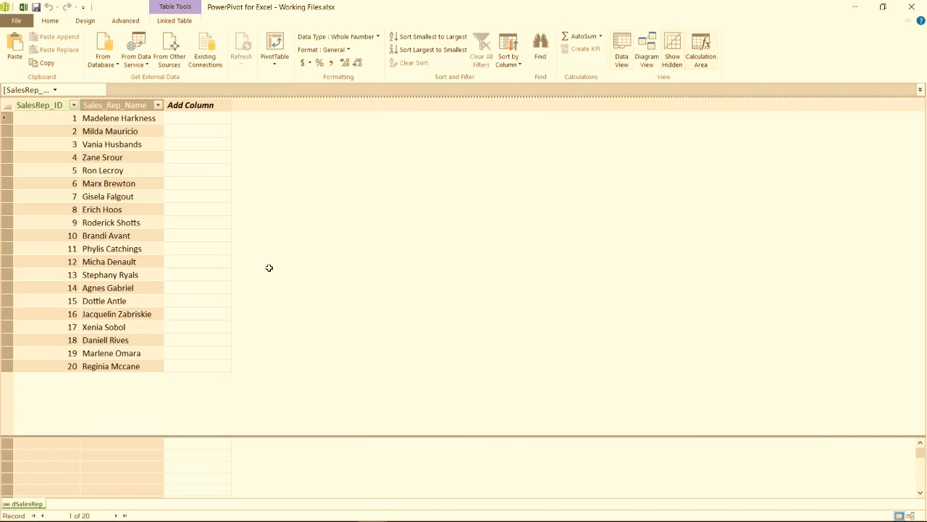
# Switch back to the workbook and append a table record in row 22 with ID 21 and the new sales rep's full name
pyautogui.hotkey('alt', 'Tab')
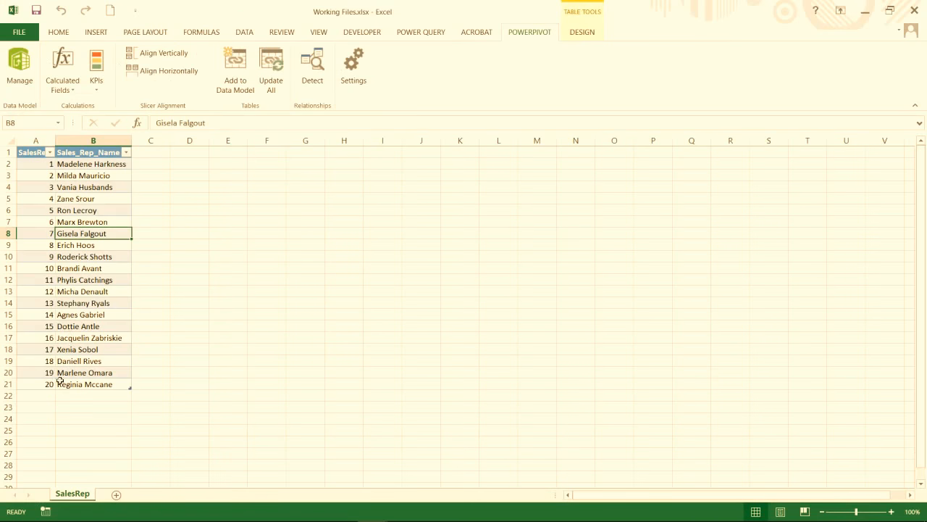
pyautogui.click(42, 396)
pyautogui.write('21')
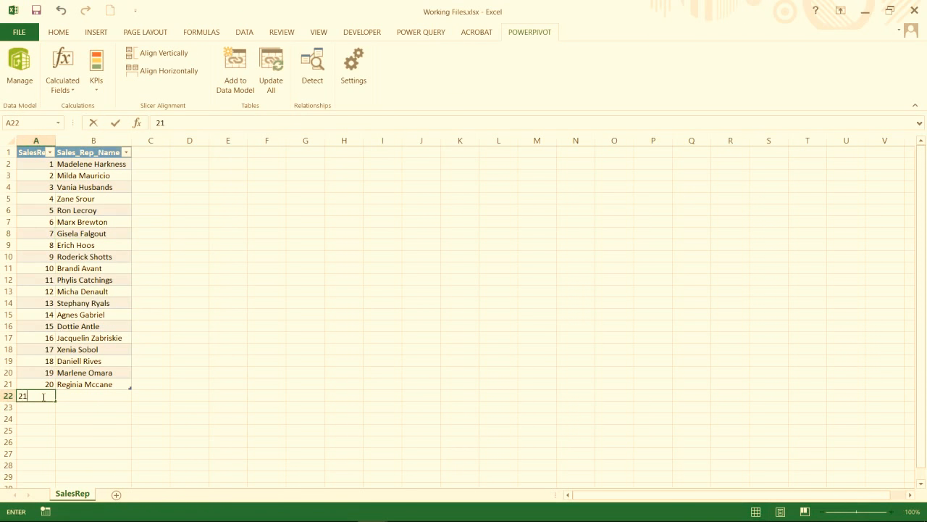
pyautogui.press('Tab')
pyautogui.write('John Sm')
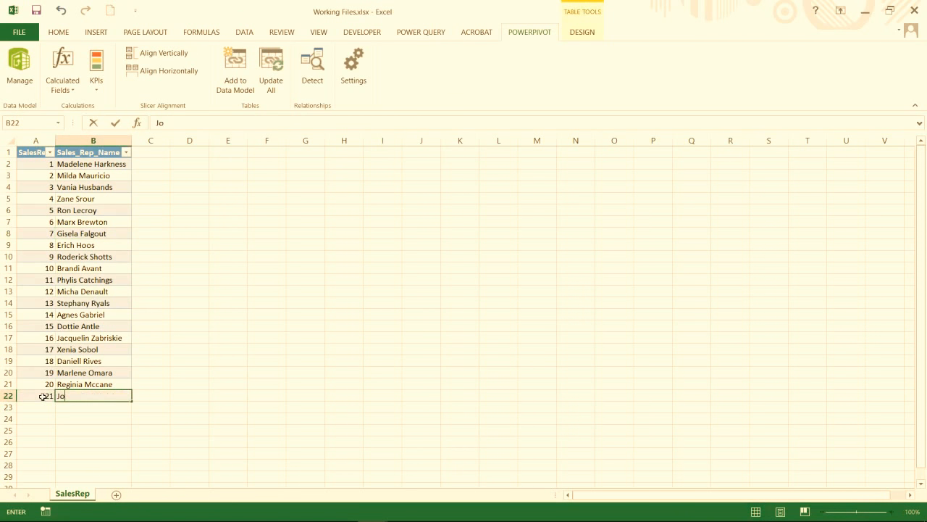
pyautogui.write('ith')
pyautogui.press('Return')
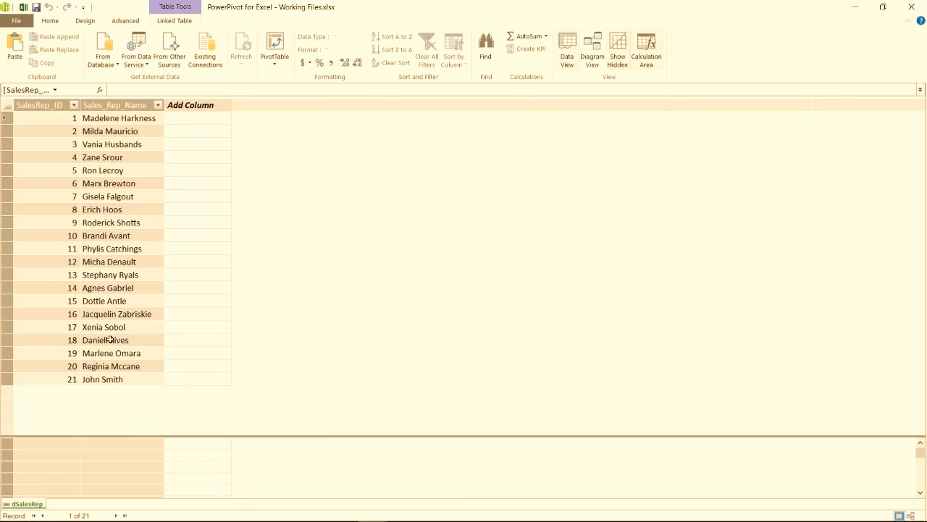
# Browse the external data source options in PowerPivot and start a table import with Excel File as the source
pyautogui.click(117, 70)
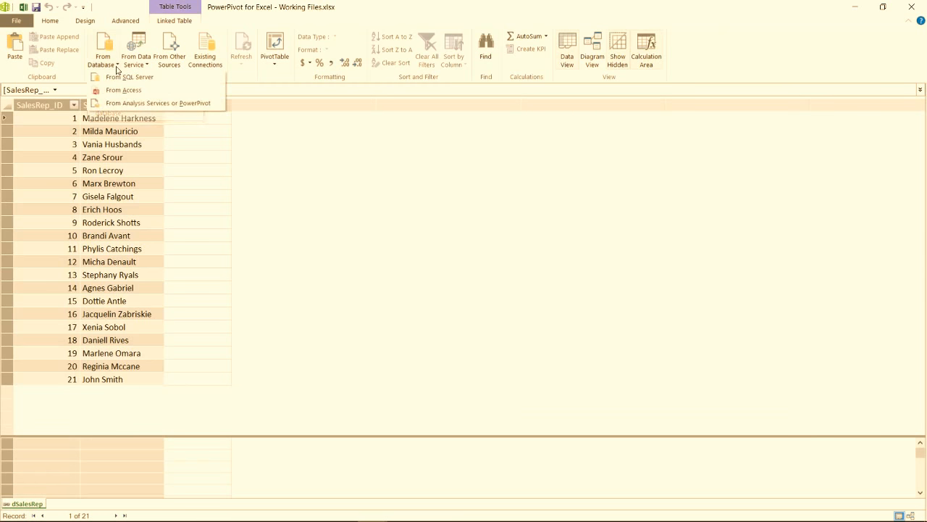
pyautogui.click(144, 68)
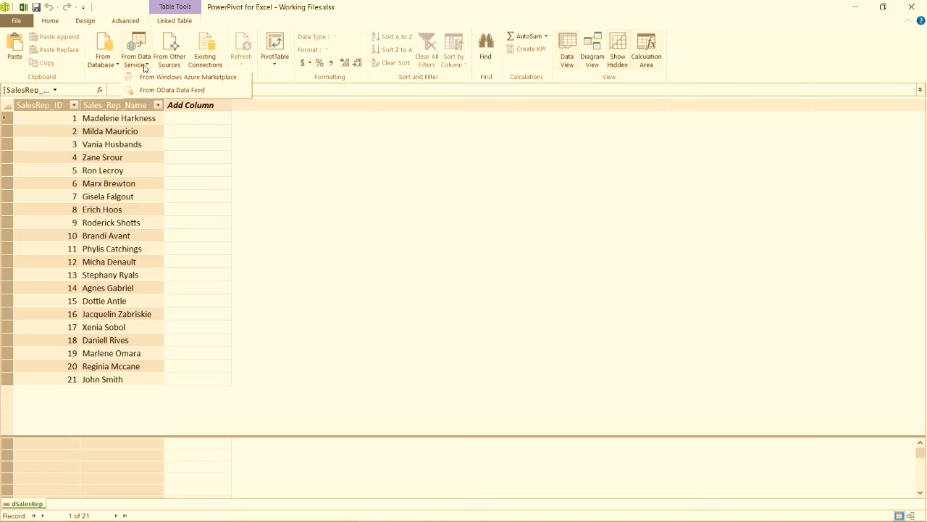
pyautogui.click(174, 65)
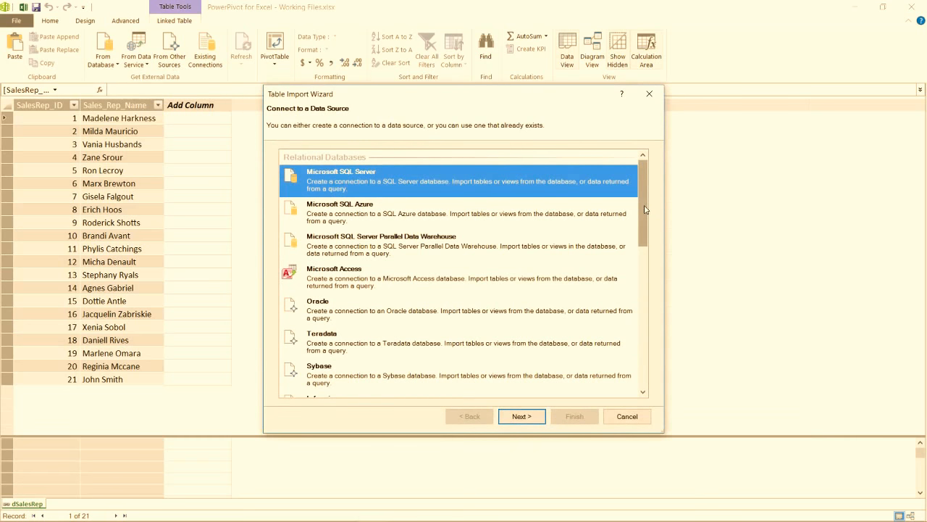
pyautogui.moveTo(645, 209); pyautogui.dragTo(652, 375)
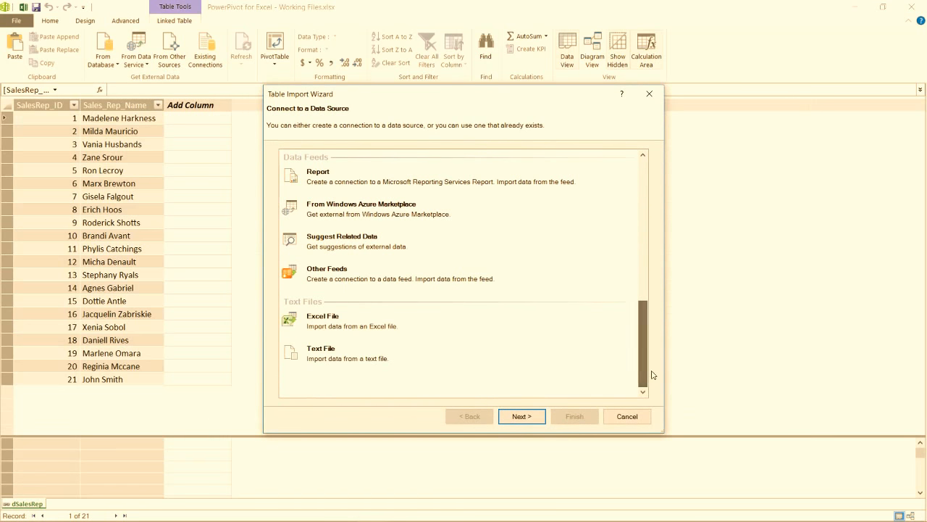
pyautogui.click(336, 322)
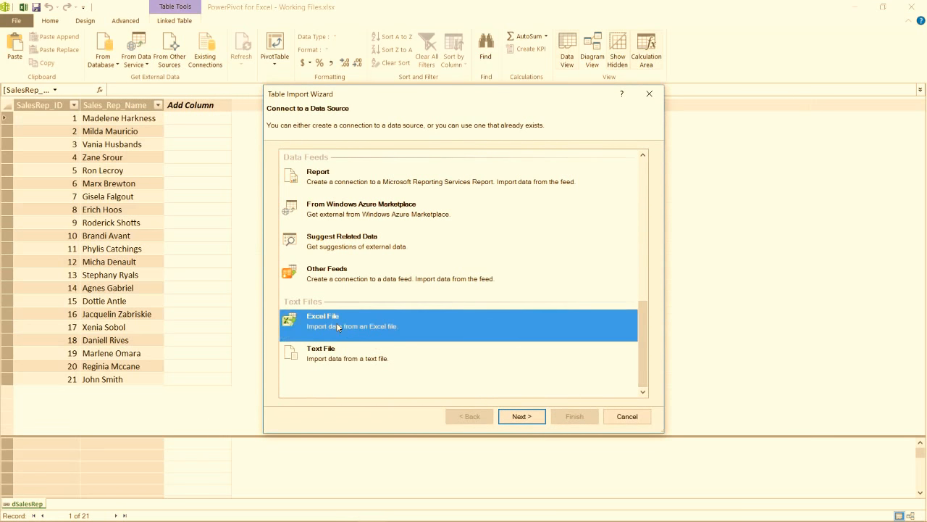
pyautogui.click(521, 419)
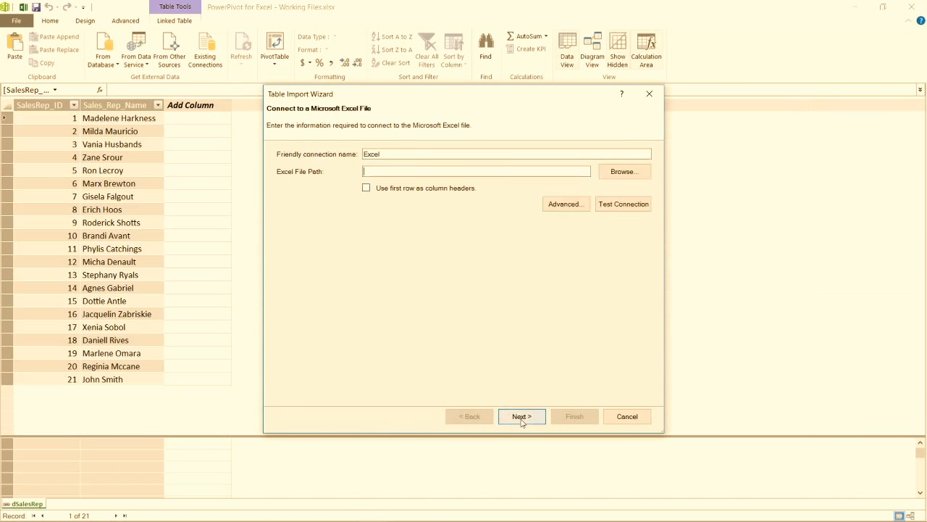
# Try to connect to Region.csv in the Video Trainings 2.PowerPivot folder as an Excel file, showing all file types, and close the import wizard
pyautogui.click(624, 172)
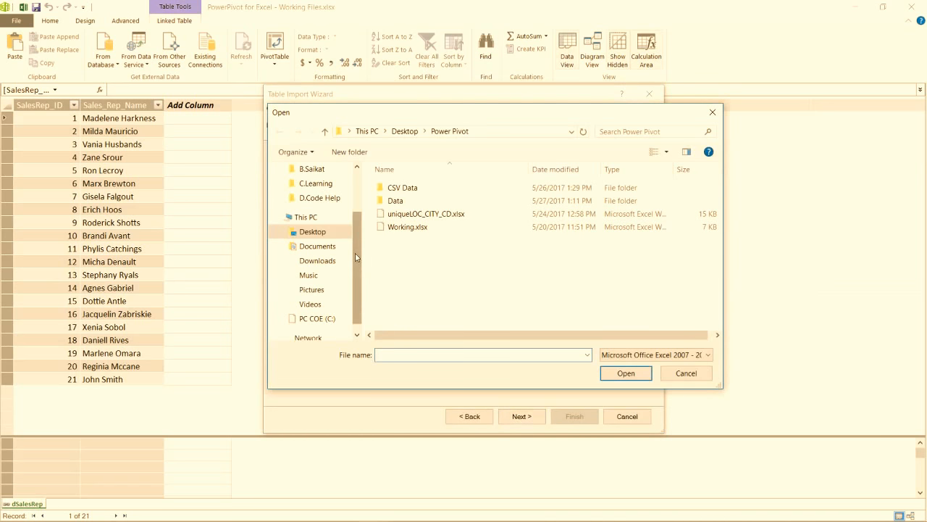
pyautogui.click(316, 233)
pyautogui.doubleClick(408, 309)
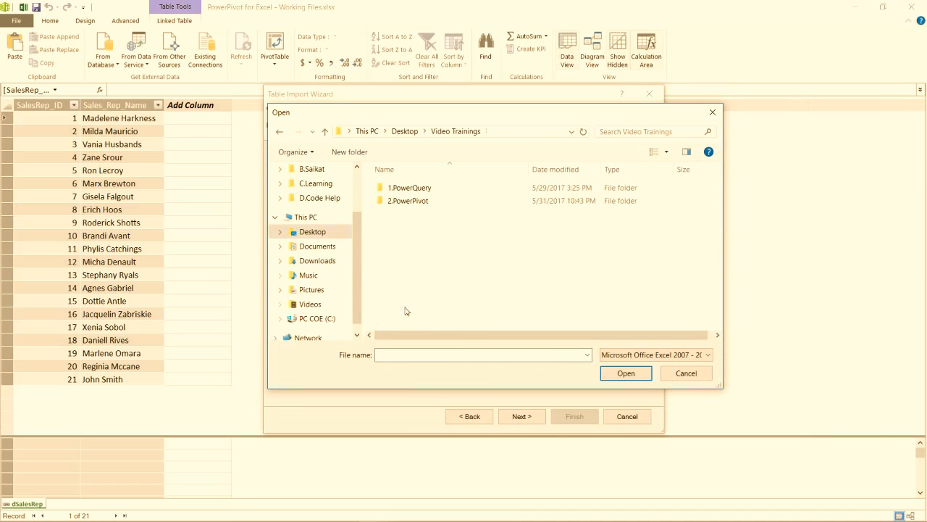
pyautogui.doubleClick(410, 203)
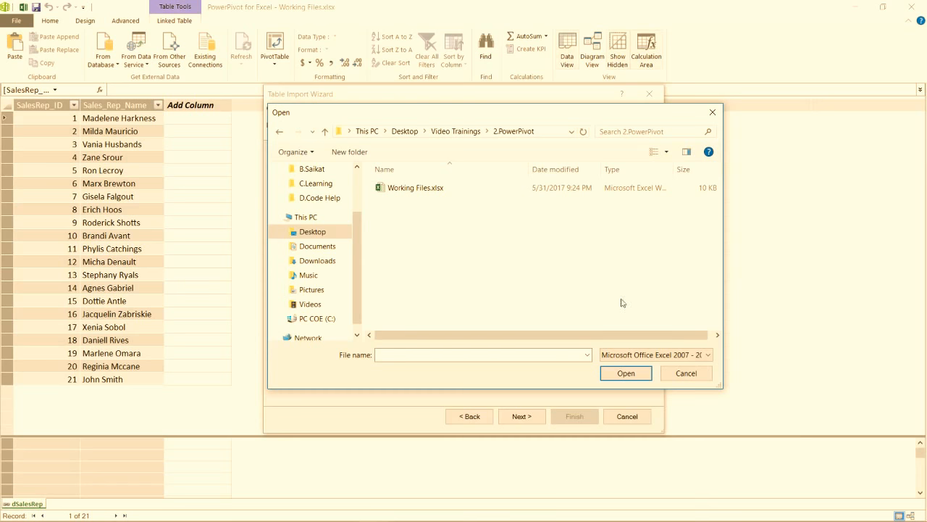
pyautogui.click(708, 354)
pyautogui.click(682, 386)
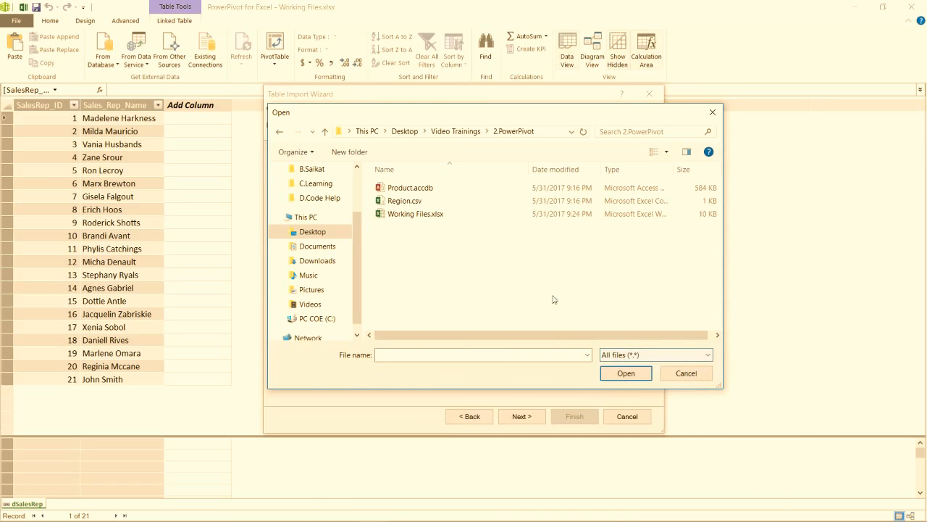
pyautogui.doubleClick(404, 202)
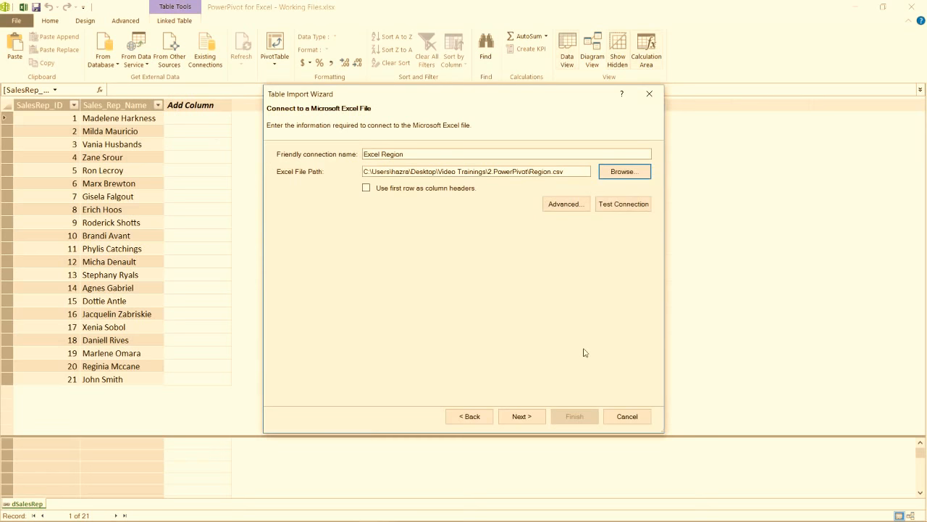
pyautogui.click(525, 418)
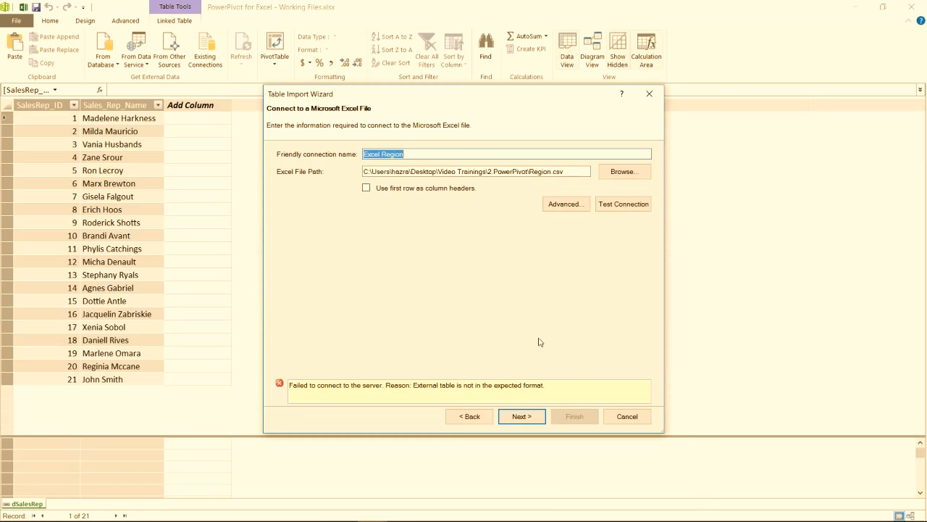
pyautogui.click(635, 421)
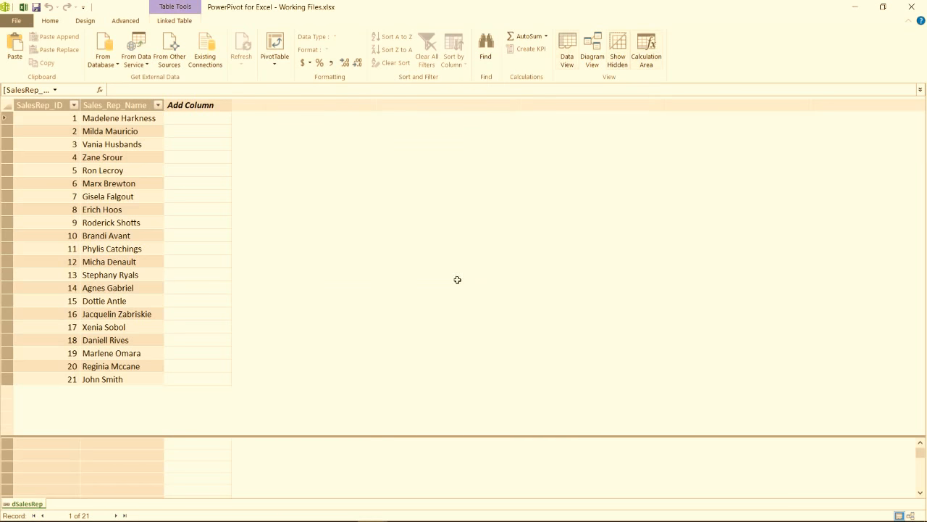
# Start a table import with Text File as the source and choose Region.csv from 2.PowerPivot, filtering for Comma Separated Files (*.csv)
pyautogui.click(176, 69)
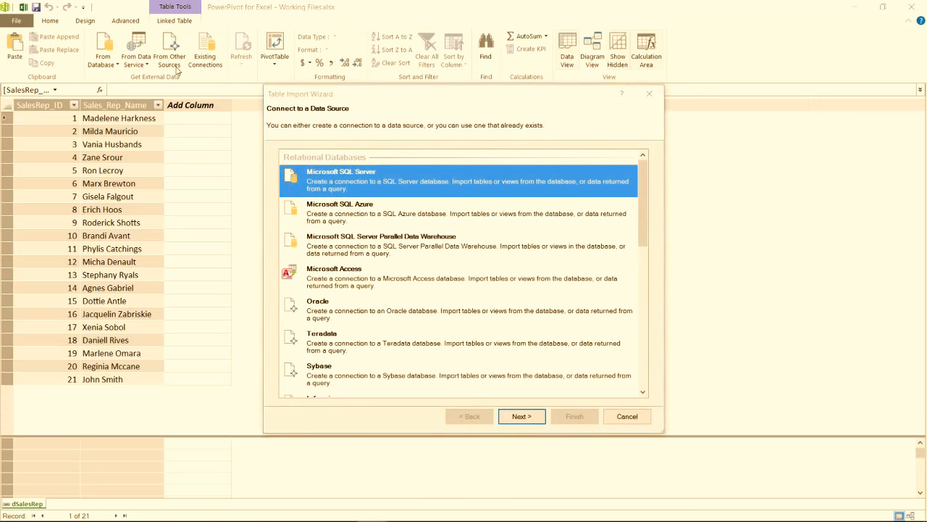
pyautogui.moveTo(643, 203); pyautogui.dragTo(645, 362)
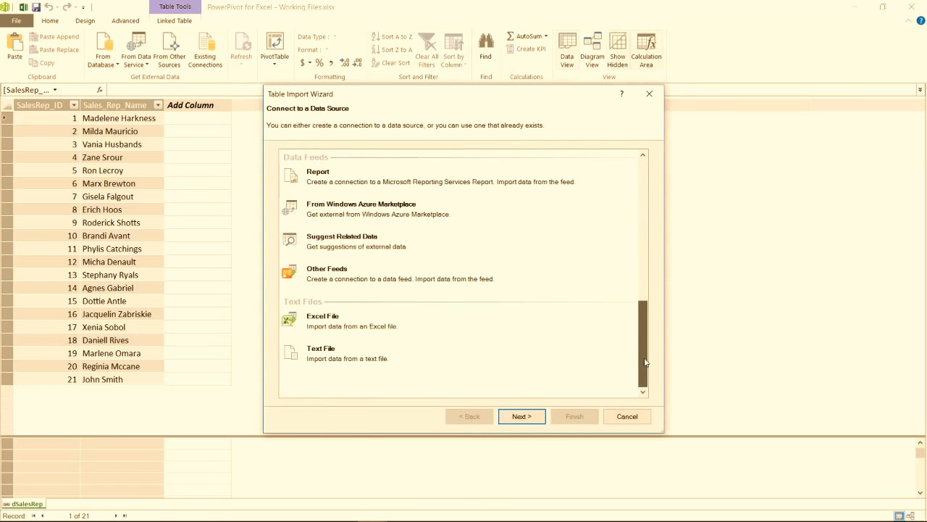
pyautogui.click(344, 356)
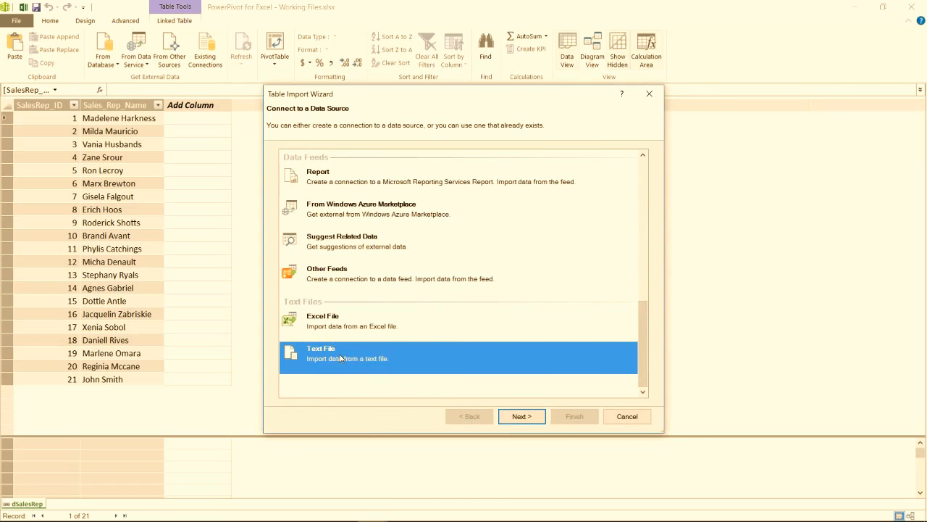
pyautogui.click(522, 417)
pyautogui.click(620, 174)
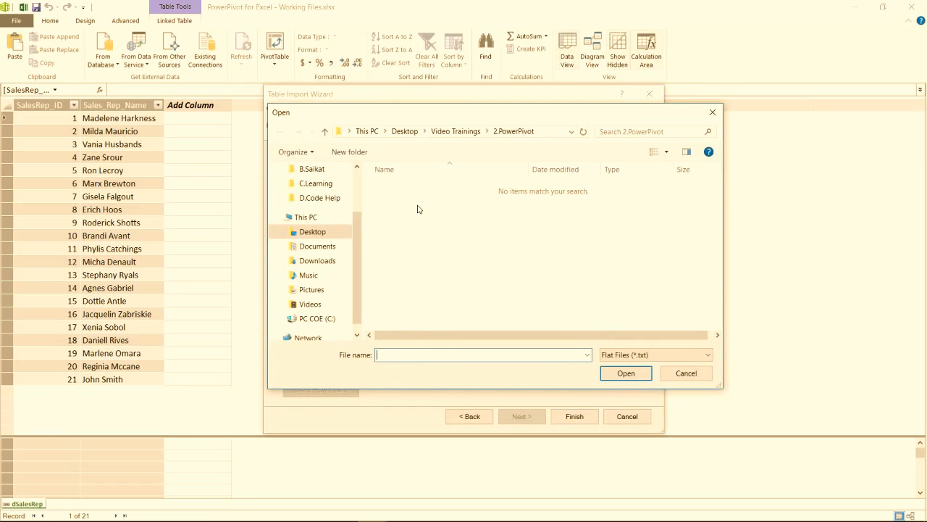
pyautogui.click(668, 355)
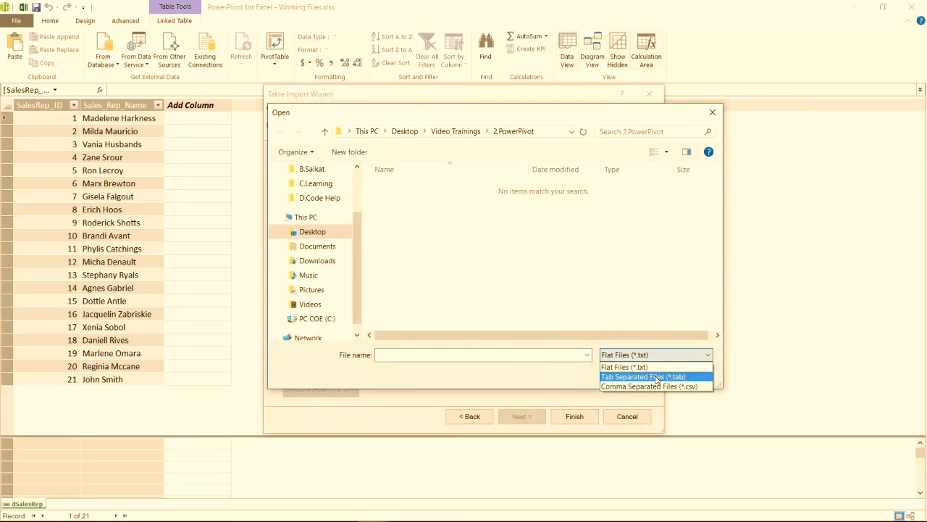
pyautogui.click(649, 387)
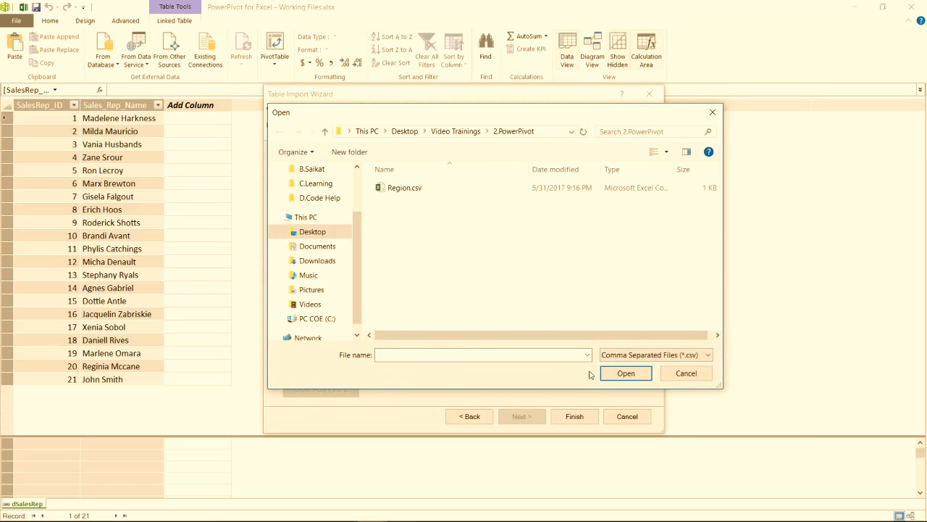
pyautogui.click(408, 187)
pyautogui.click(625, 374)
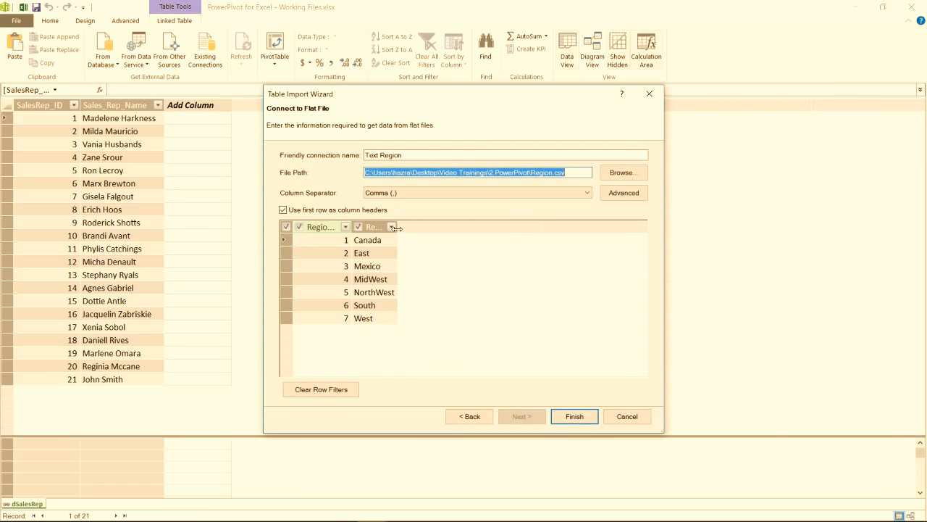
# Widen the Region column in the preview, import the Region table into the data model and close the import wizard
pyautogui.moveTo(397, 228); pyautogui.dragTo(433, 228)
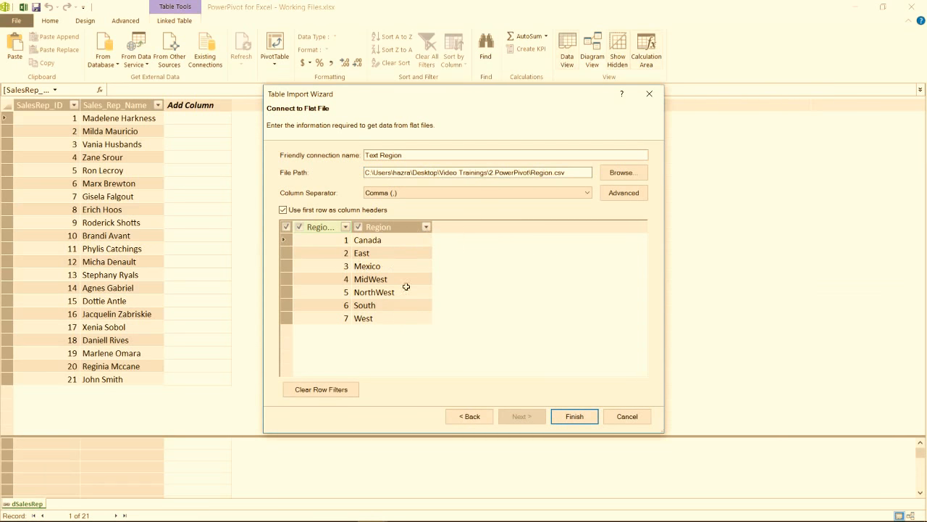
pyautogui.click(574, 417)
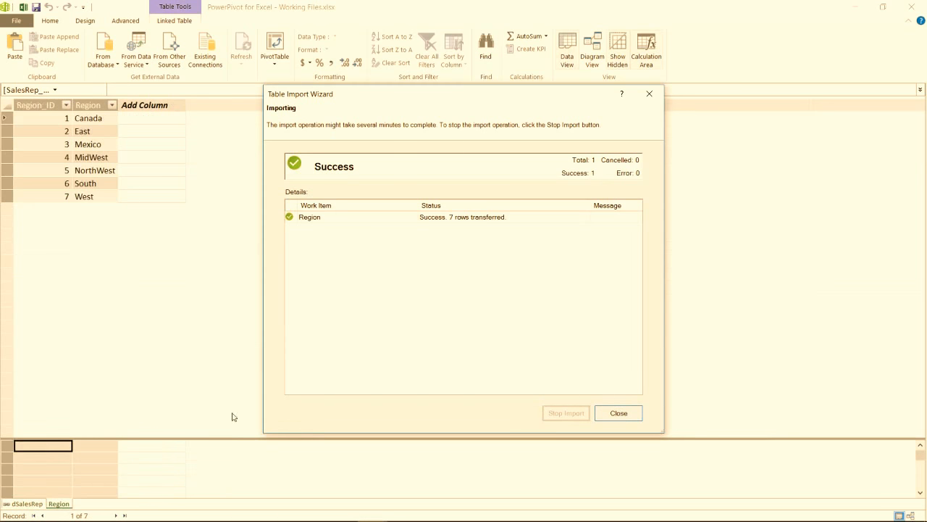
pyautogui.click(619, 414)
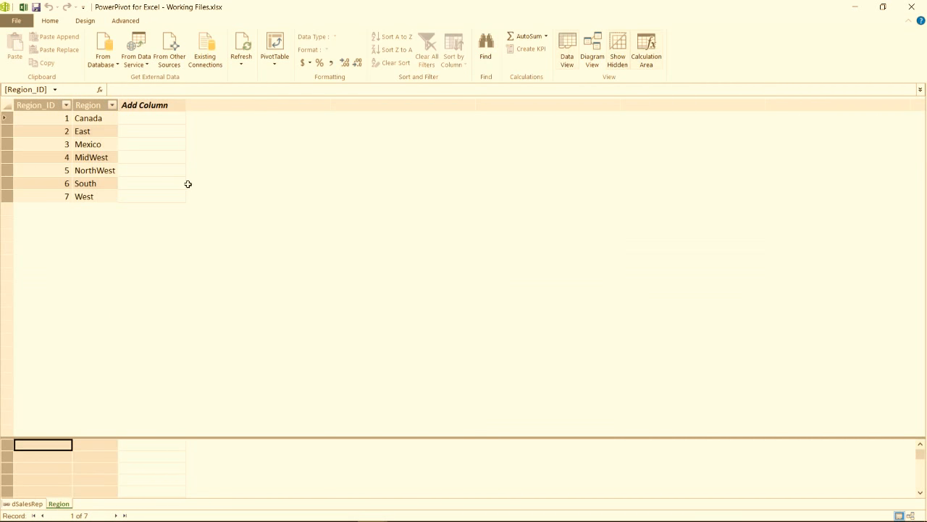
pyautogui.click(248, 64)
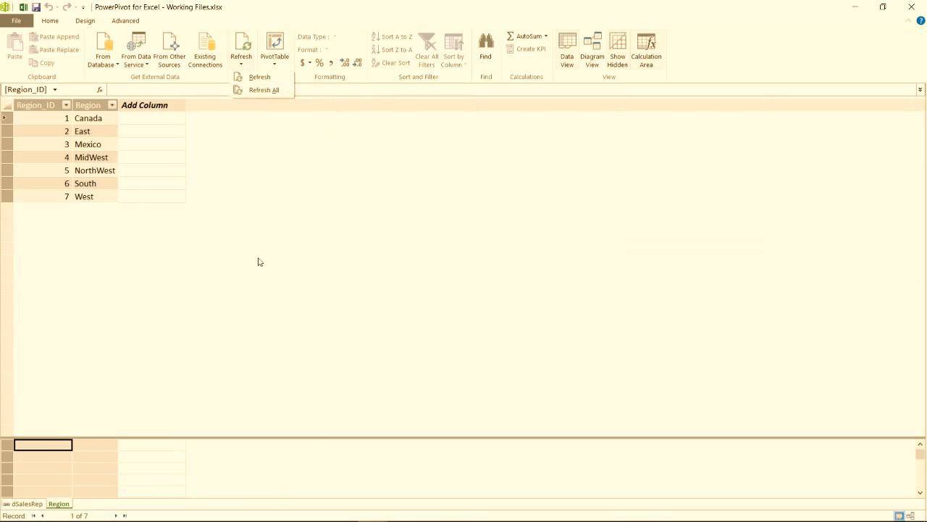
pyautogui.click(221, 266)
# Start an import from an Access database and connect to Product.accdb in the 2.PowerPivot folder
pyautogui.click(112, 65)
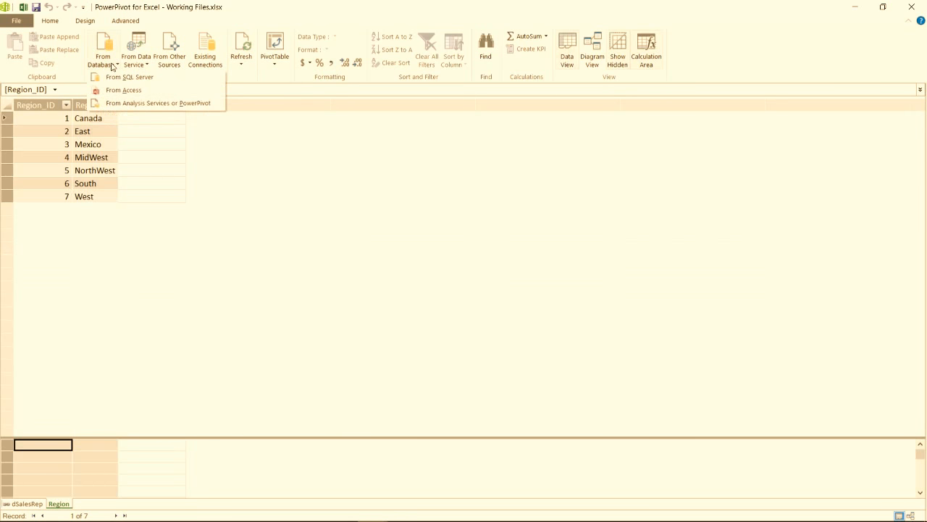
pyautogui.click(116, 91)
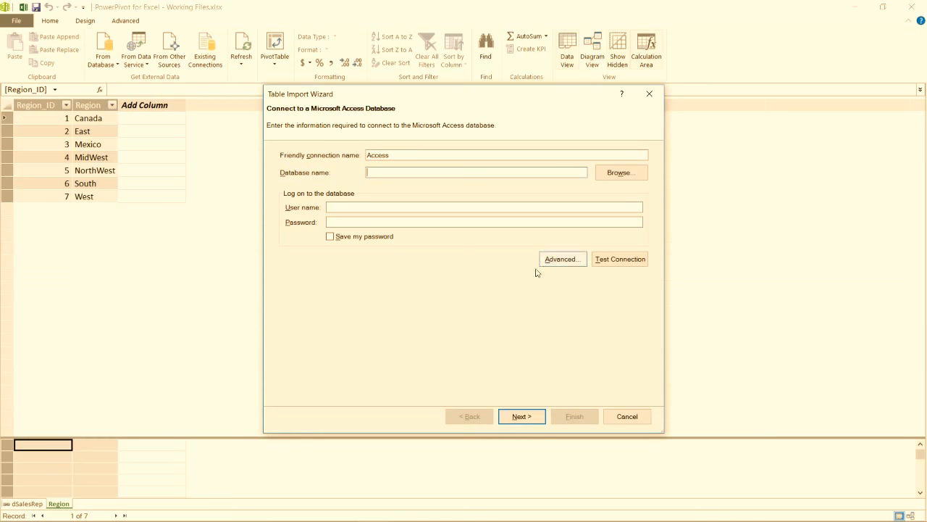
pyautogui.click(616, 174)
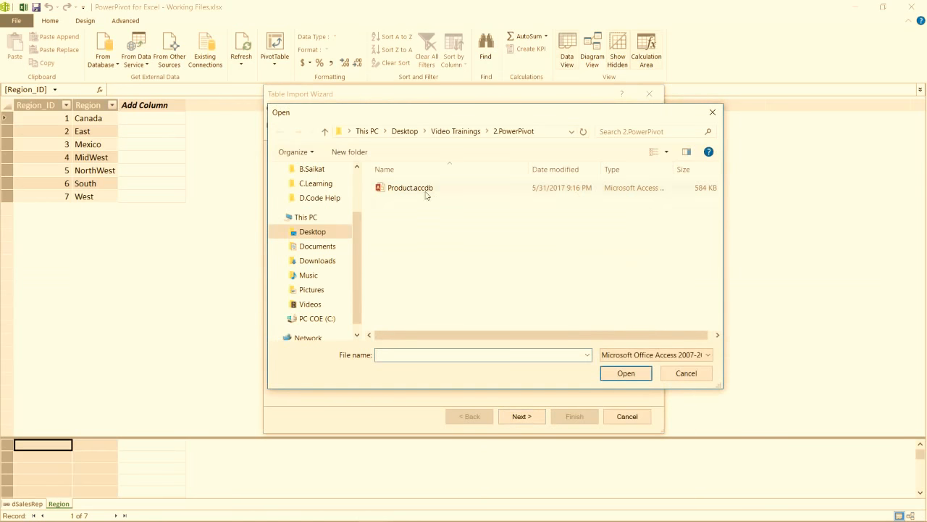
pyautogui.doubleClick(406, 189)
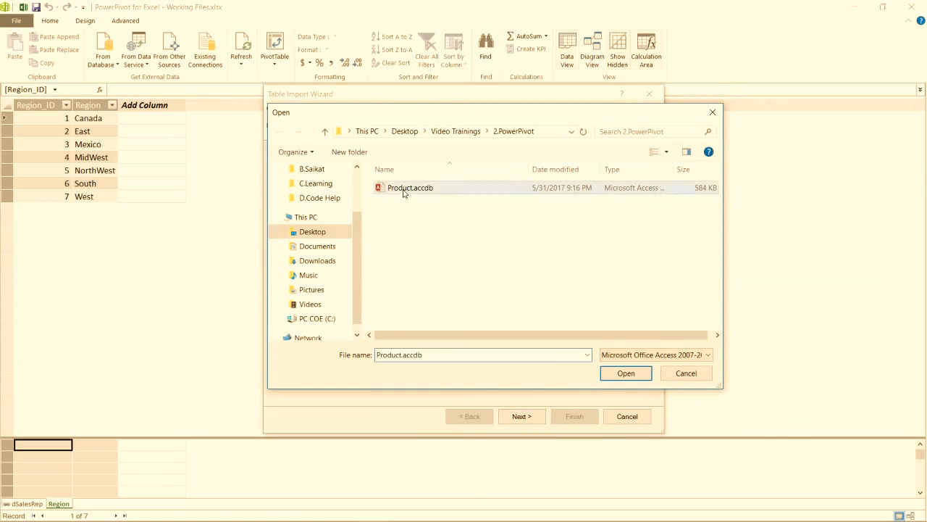
pyautogui.click(521, 417)
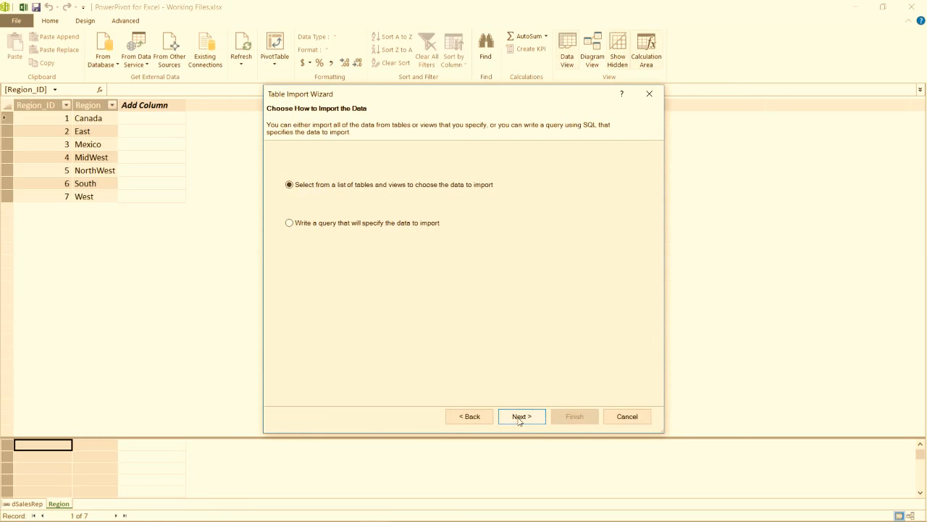
# Import the dProduct table by selecting from the list of tables and views, and close the import wizard
pyautogui.click(520, 418)
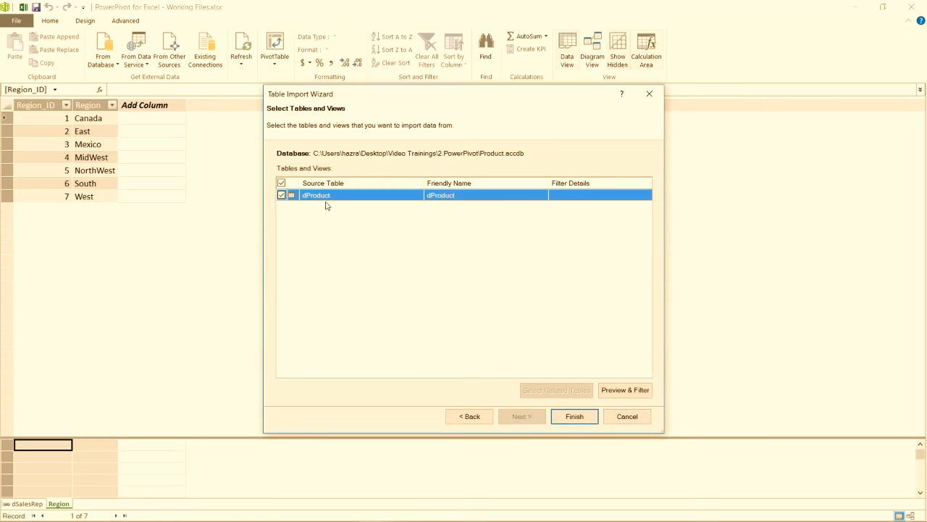
pyautogui.click(575, 419)
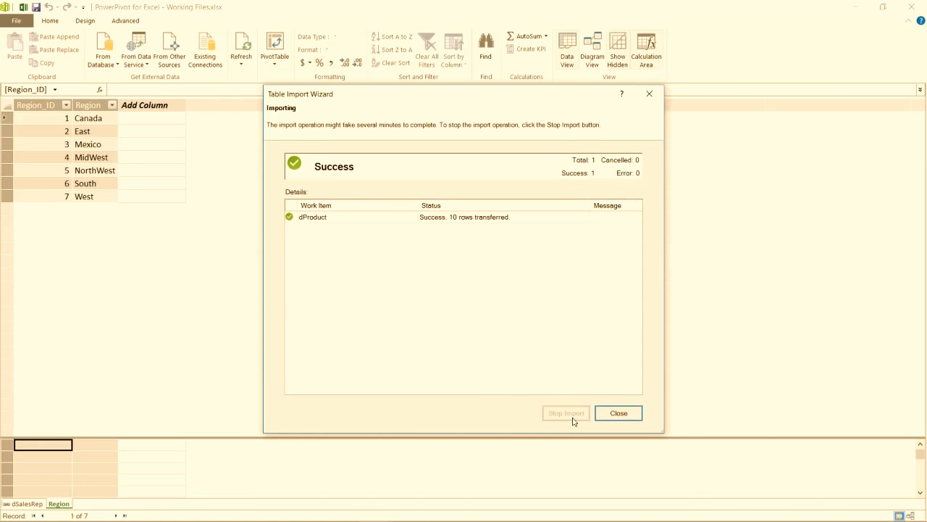
pyautogui.click(618, 413)
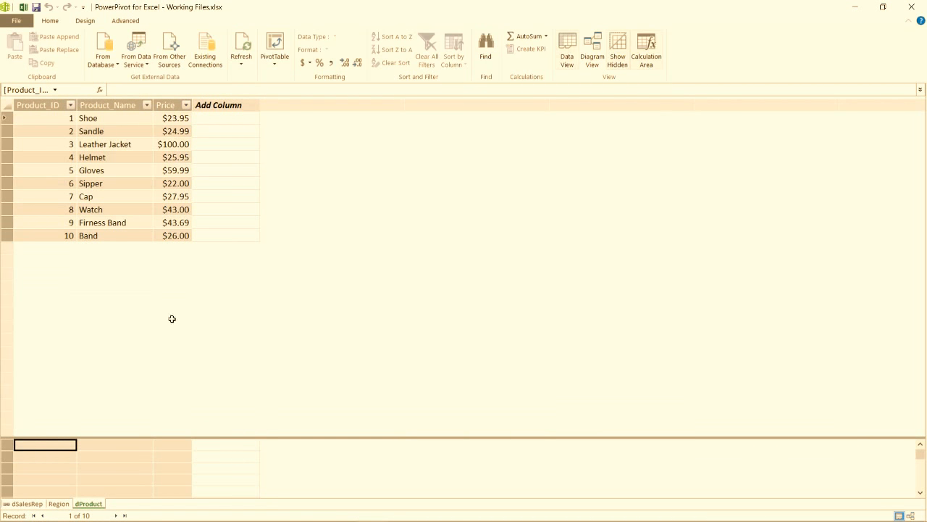
# Start a SQL Server import and connect to the Test database on server "." using Windows Authentication
pyautogui.click(108, 67)
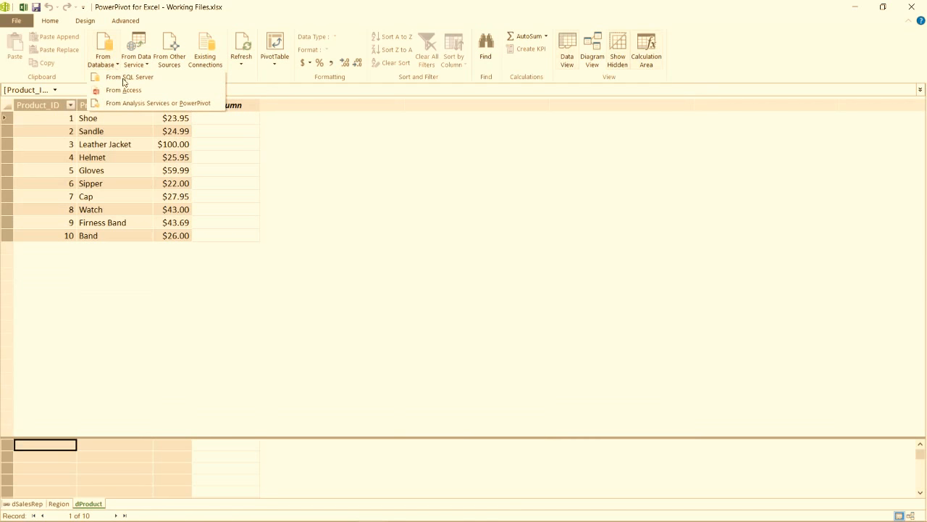
pyautogui.click(127, 77)
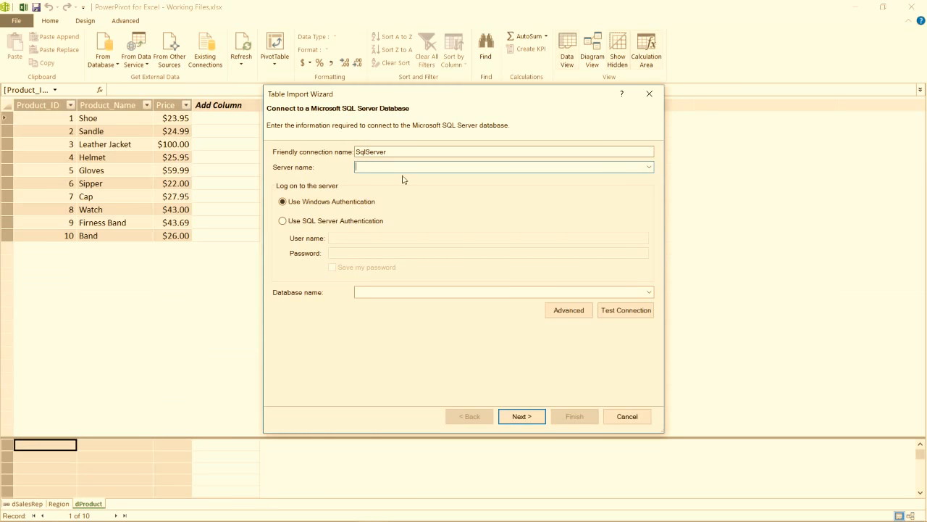
pyautogui.write('.')
pyautogui.click(649, 292)
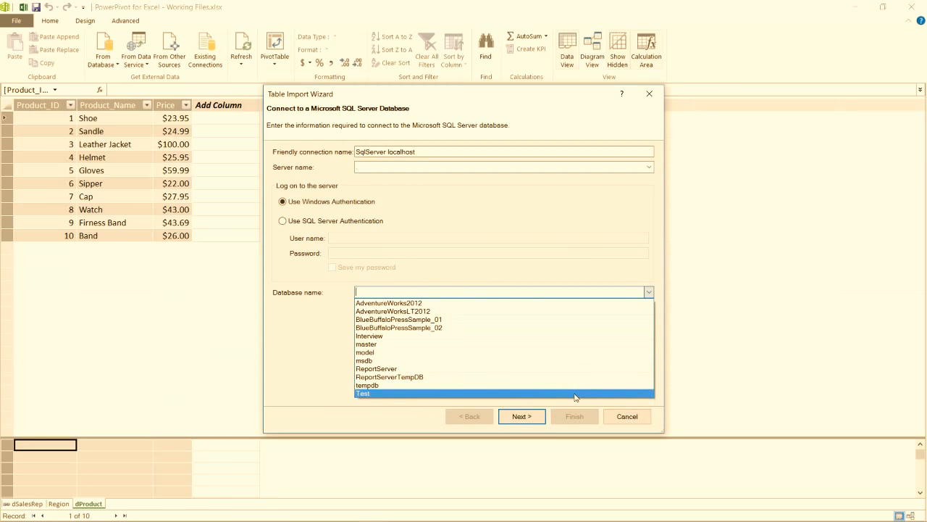
pyautogui.click(576, 394)
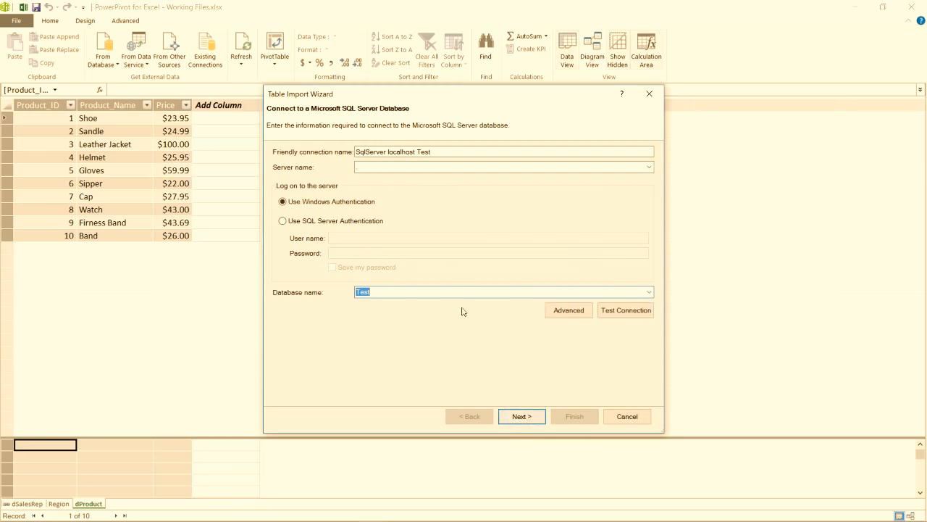
pyautogui.click(525, 419)
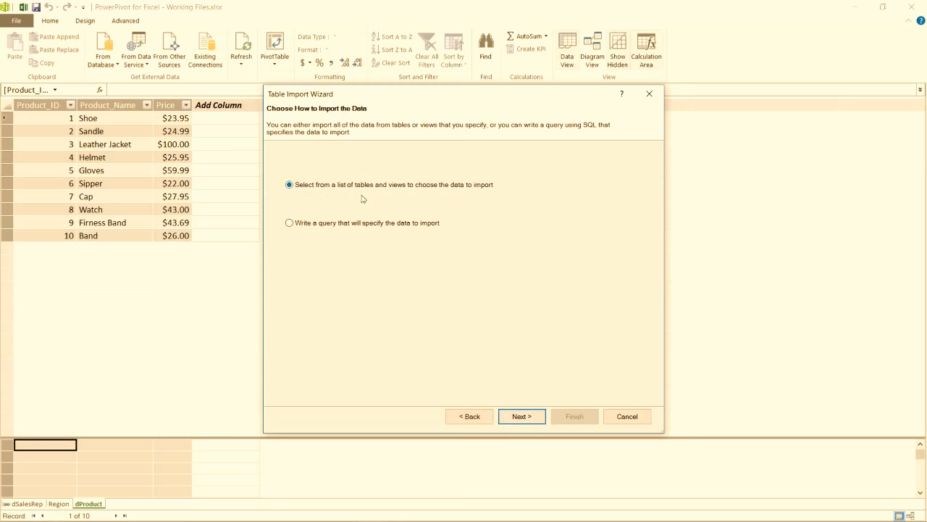
# Select only the fTransaction$ table from the list of tables and views, import it and close the import wizard
pyautogui.click(522, 417)
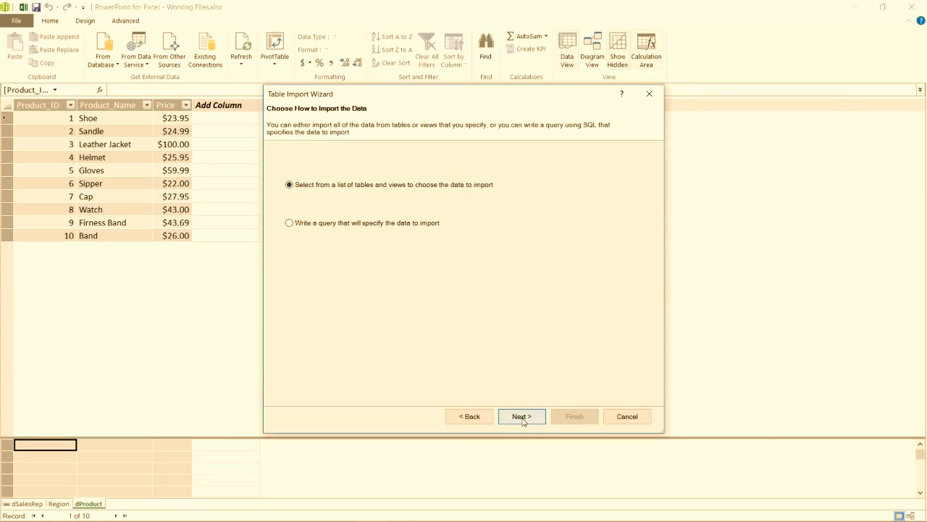
pyautogui.click(471, 416)
pyautogui.click(519, 417)
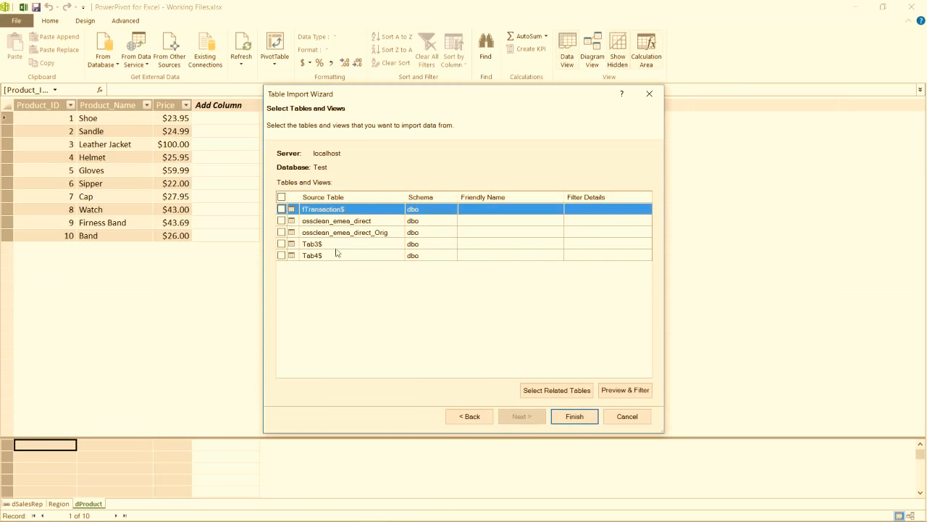
pyautogui.click(282, 209)
pyautogui.click(575, 416)
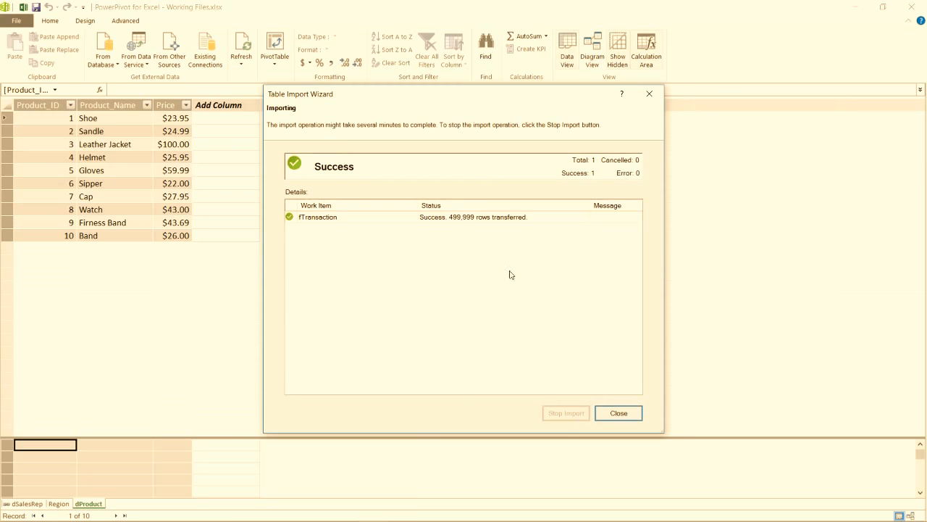
pyautogui.click(619, 414)
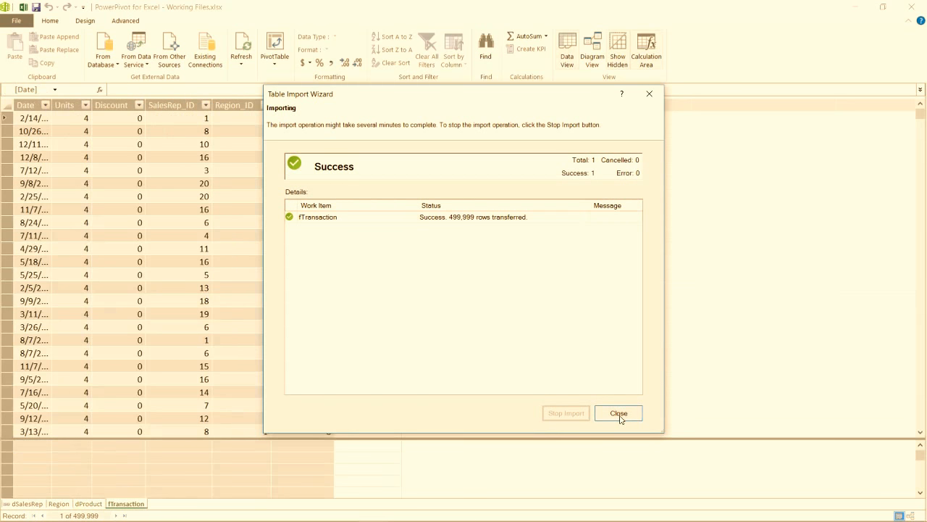